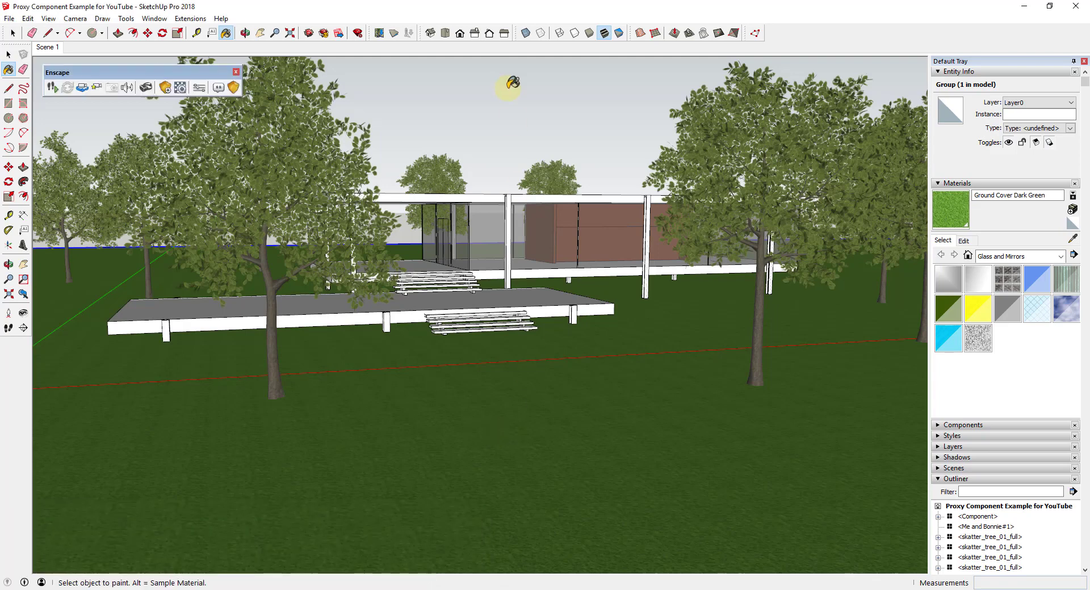
- Start the Enscape live render of the model and fly closer to the house to view the lawn
{"action": "key", "text": "space"}
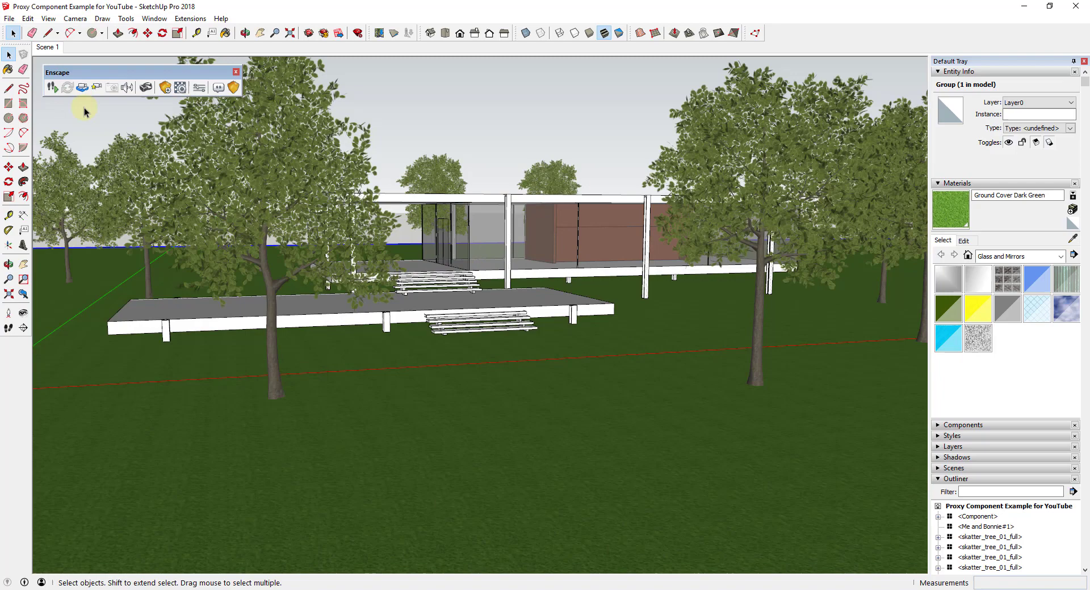
{"action": "left_click", "coordinate": [52, 89]}
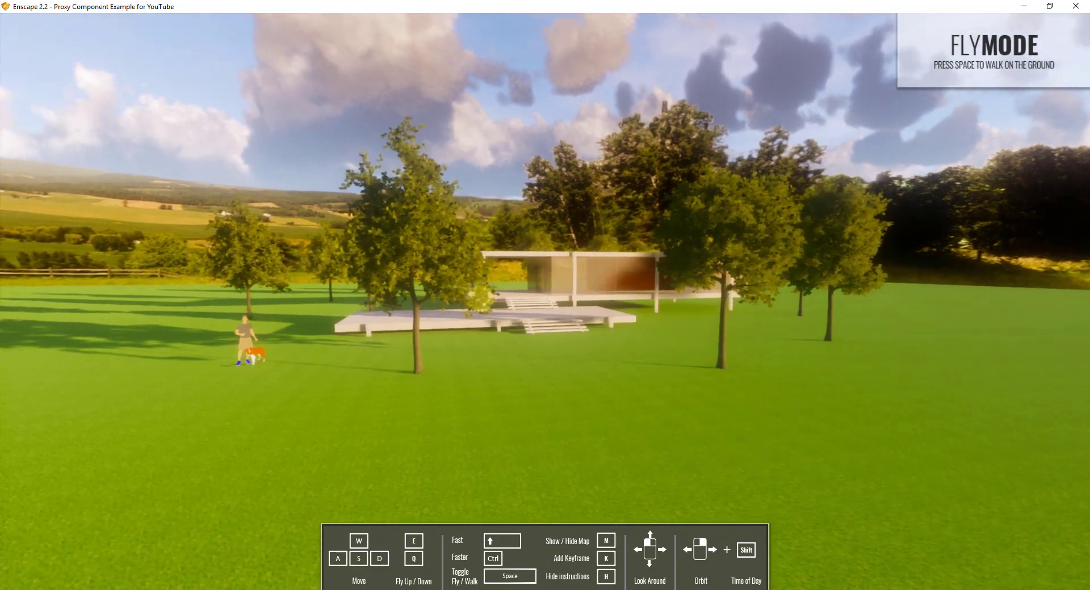
{"action": "key", "text": "w"}
{"action": "key", "text": "w"}
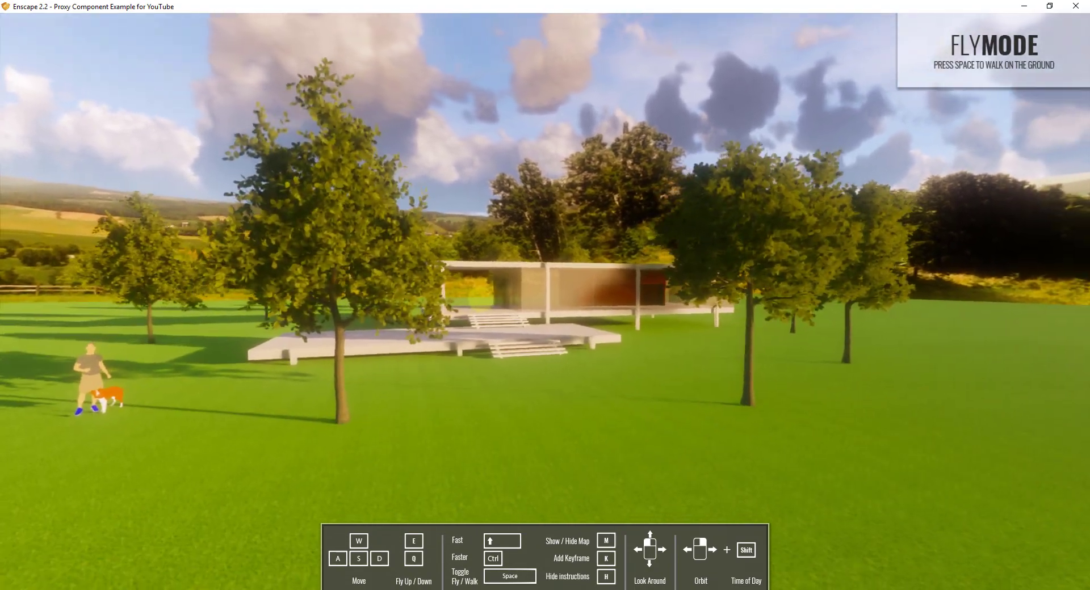
{"action": "left_click_drag", "start_coordinate": [454, 307], "coordinate": [502, 350]}
{"action": "right_click_drag", "start_coordinate": [601, 297], "coordinate": [609, 295], "text": "shift"}
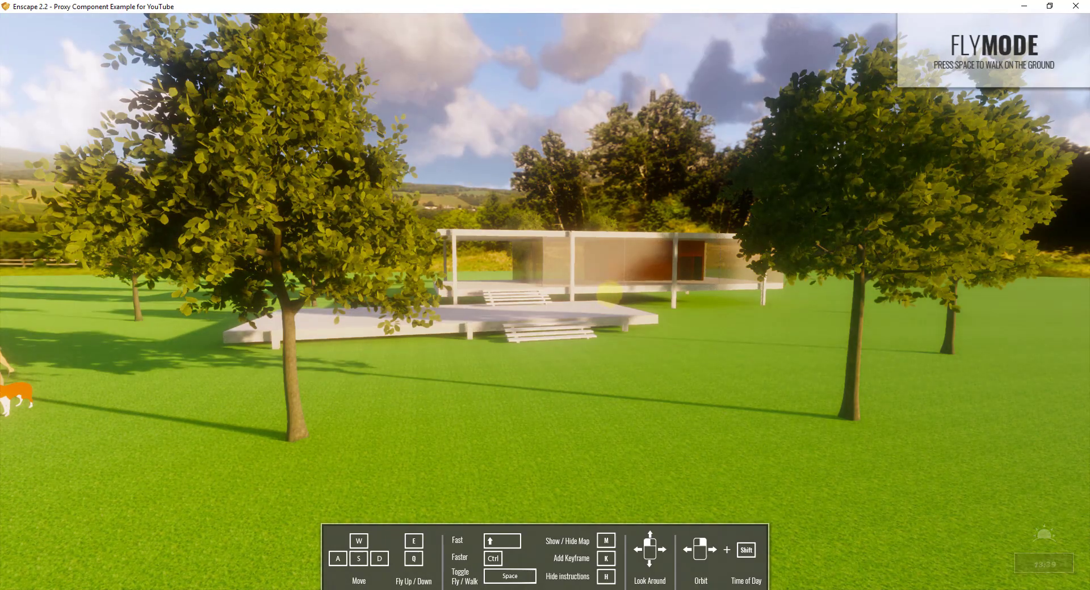
{"action": "left_click_drag", "start_coordinate": [609, 294], "coordinate": [611, 294]}
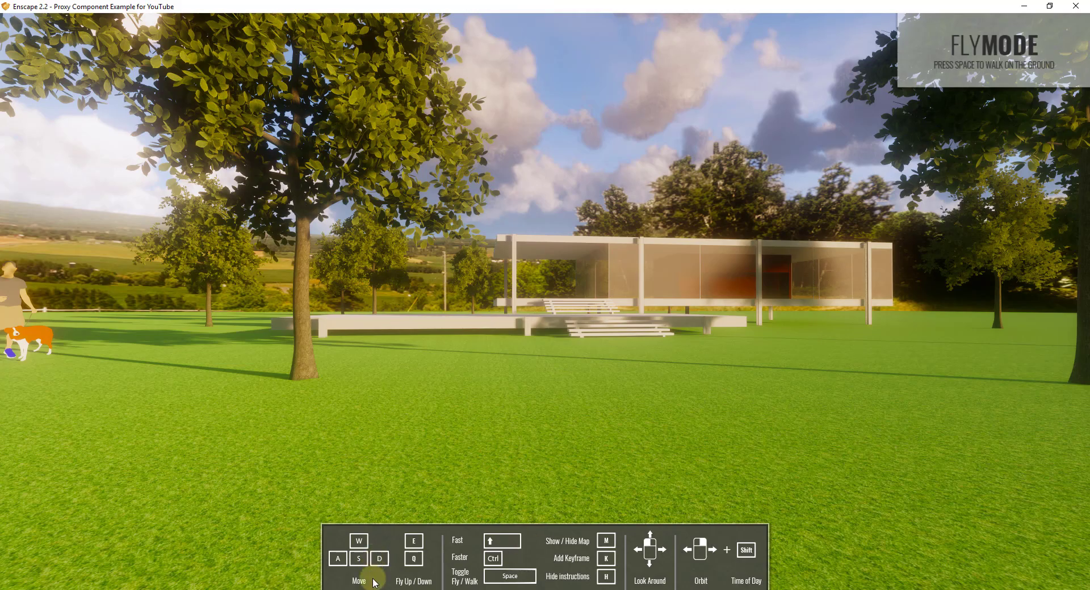
- Switch back to SketchUp and check the Grass Rendering option in Enscape's advanced settings
{"action": "mouse_move", "coordinate": [375, 587]}
{"action": "left_click", "coordinate": [324, 552]}
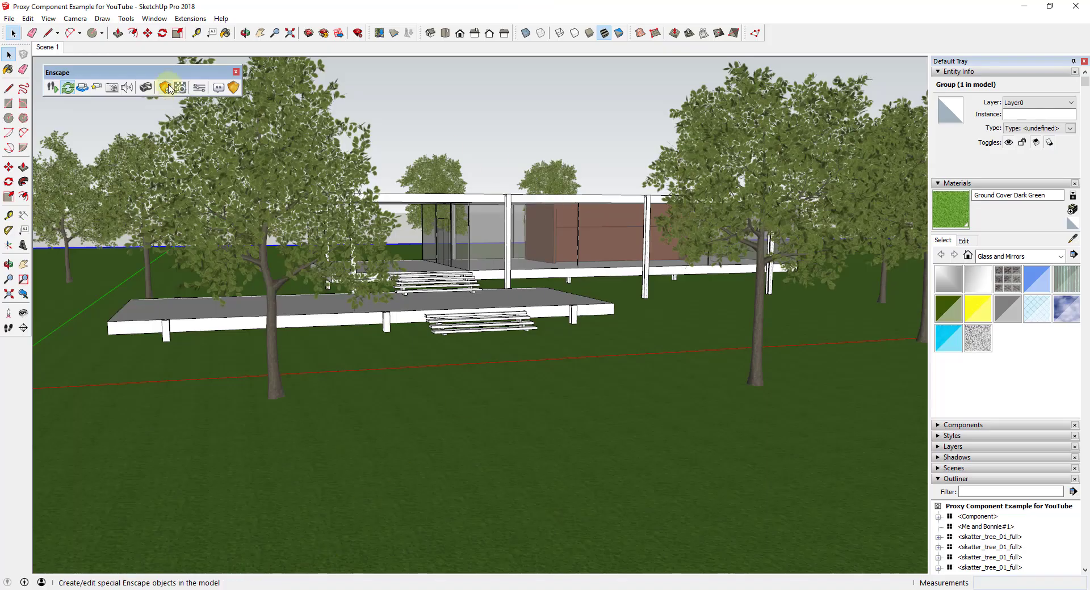
{"action": "left_click", "coordinate": [199, 88]}
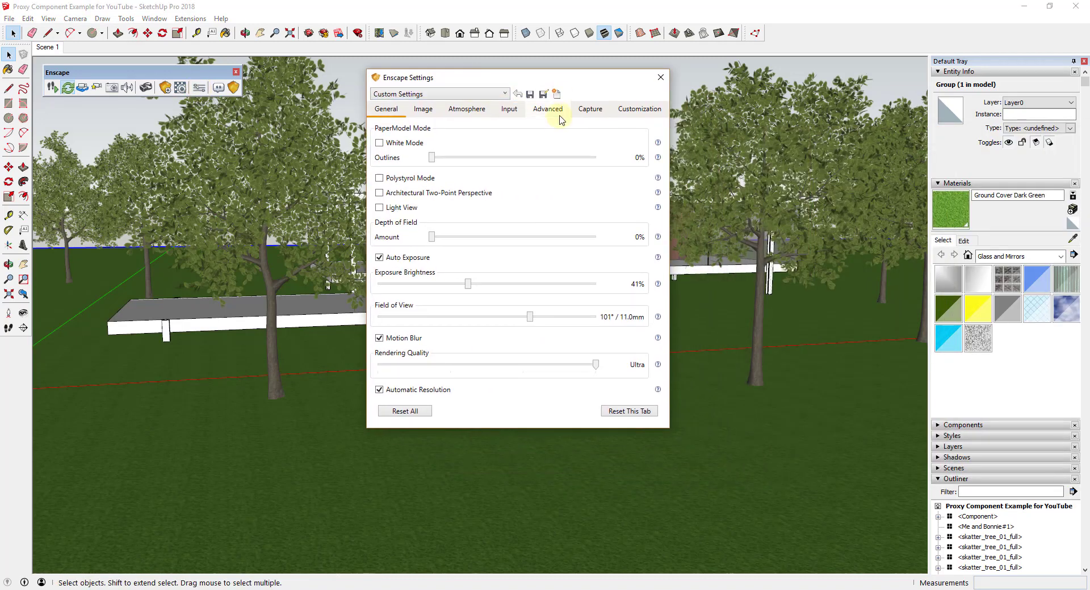
{"action": "left_click", "coordinate": [550, 111]}
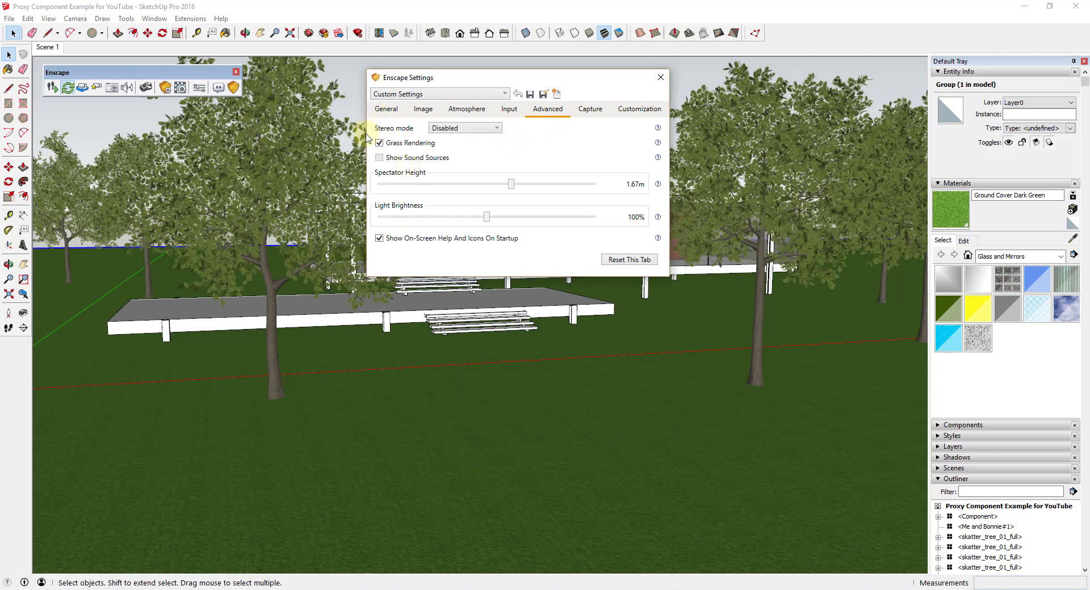
{"action": "left_click", "coordinate": [374, 152]}
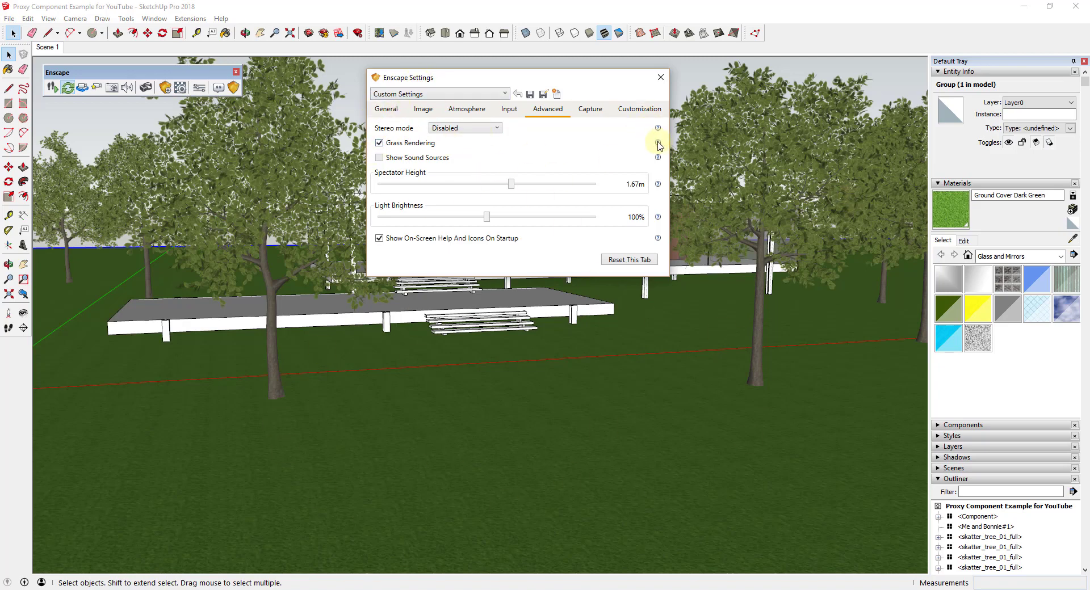
{"action": "mouse_move", "coordinate": [657, 142]}
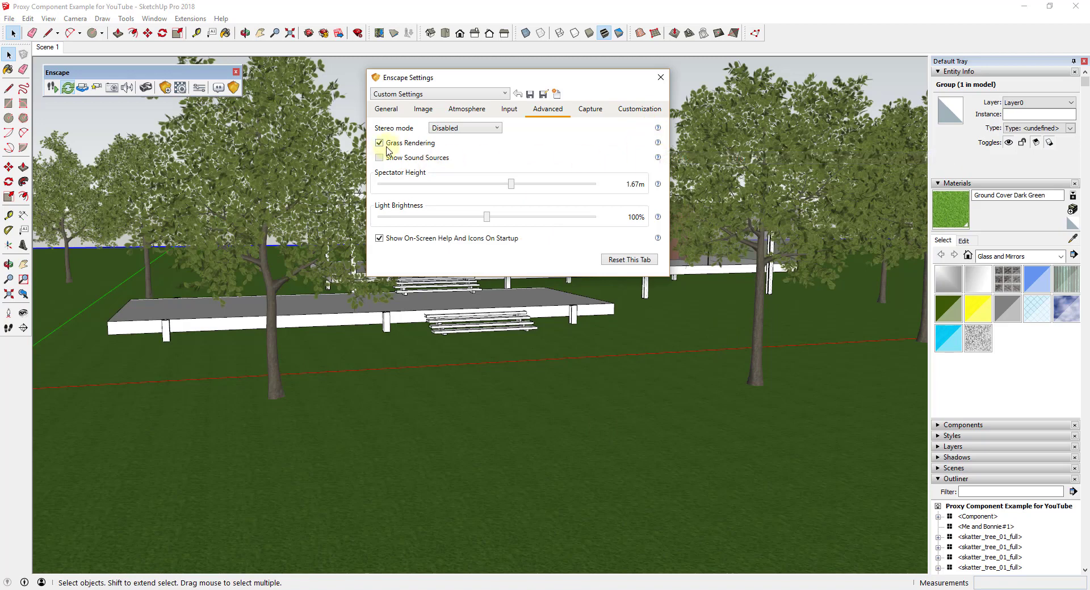
{"action": "left_click", "coordinate": [660, 78]}
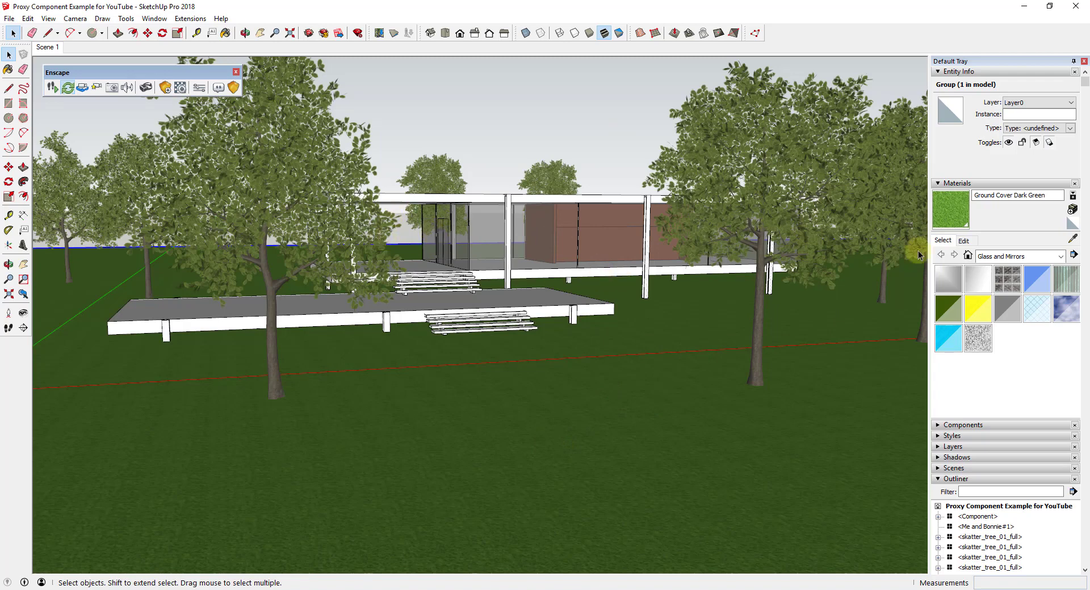
- Sample the lawn's material in the SketchUp model and inspect how that ground renders in the Enscape window
{"action": "left_click", "coordinate": [1072, 238]}
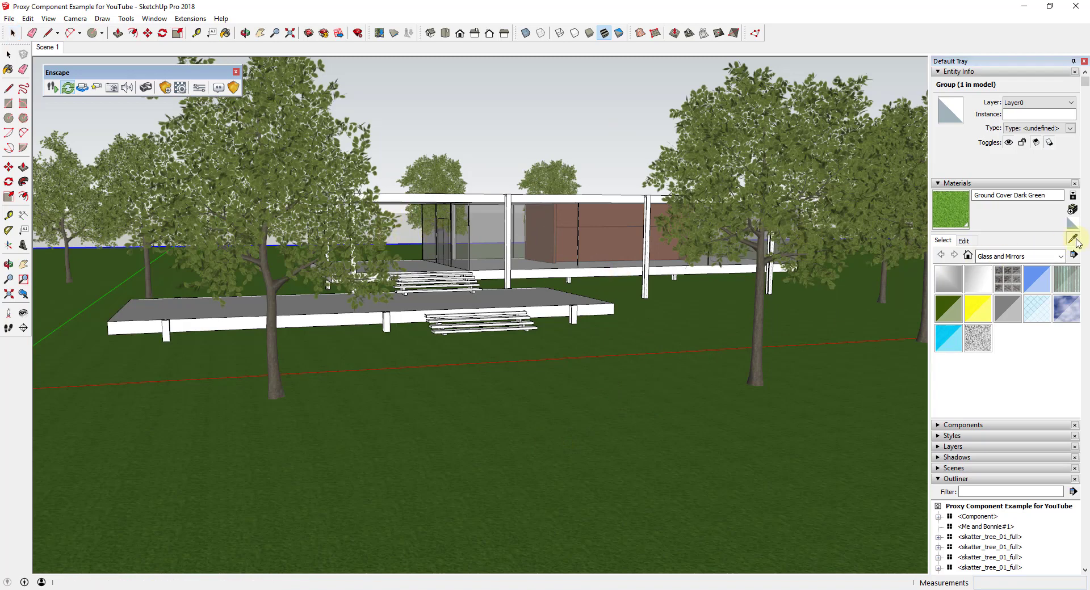
{"action": "left_click", "coordinate": [492, 417]}
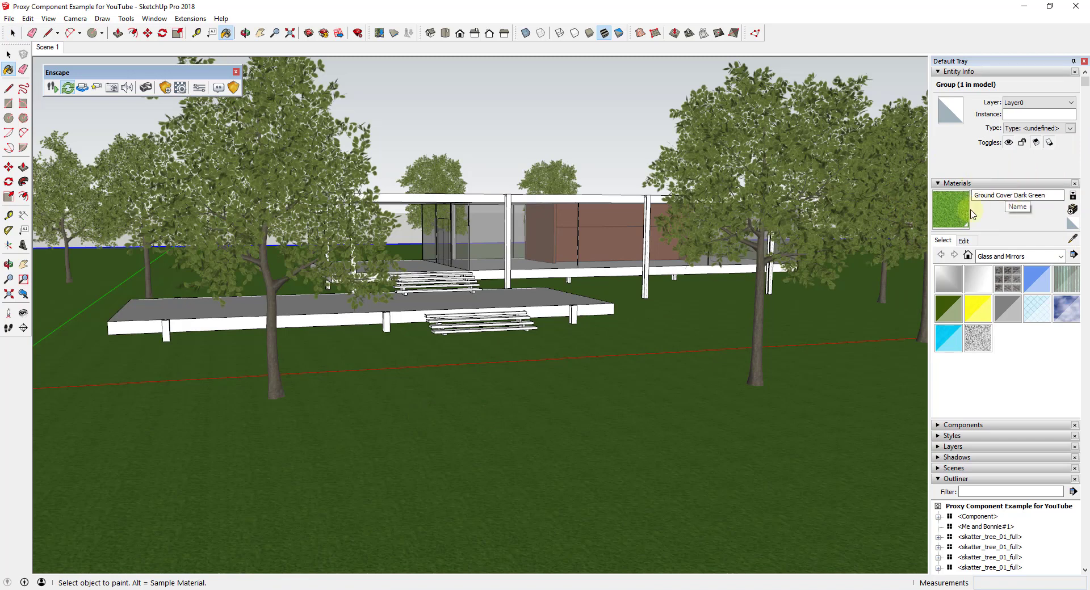
{"action": "mouse_move", "coordinate": [467, 586]}
{"action": "left_click", "coordinate": [435, 547]}
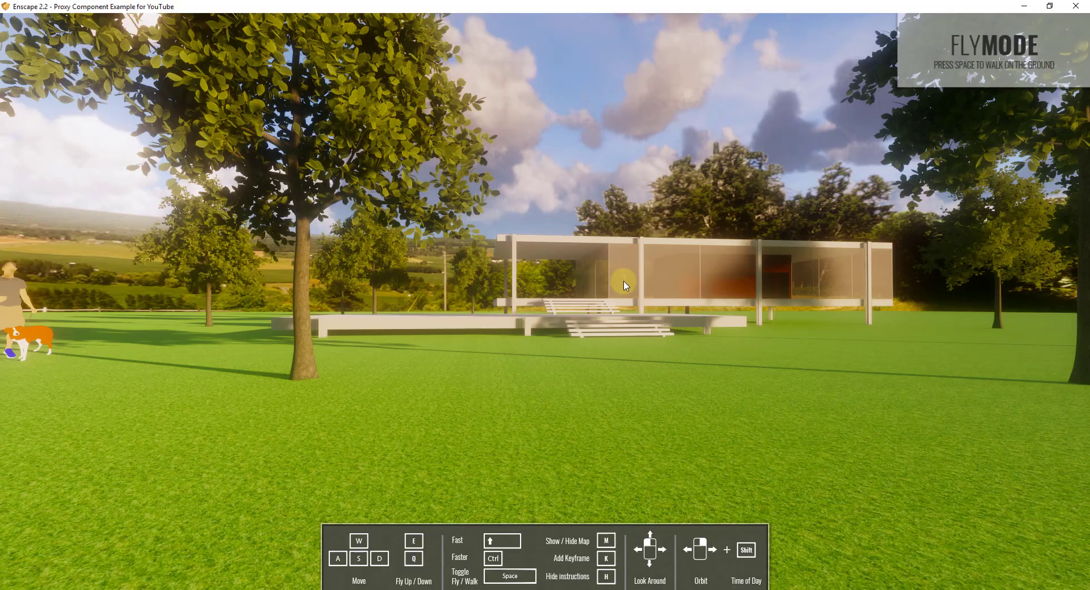
{"action": "key", "text": "w"}
{"action": "left_click_drag", "start_coordinate": [650, 411], "coordinate": [649, 411]}
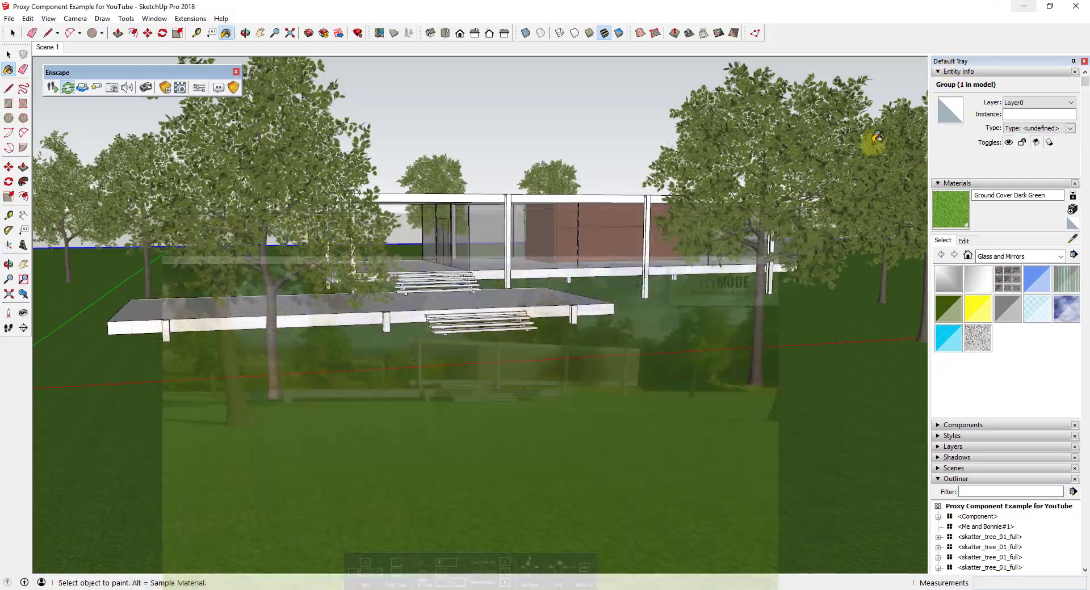
- Return to SketchUp and rename the lawn's material as Grass Dark Green
{"action": "left_click", "coordinate": [1024, 7]}
{"action": "left_click_drag", "start_coordinate": [1012, 196], "coordinate": [973, 196]}
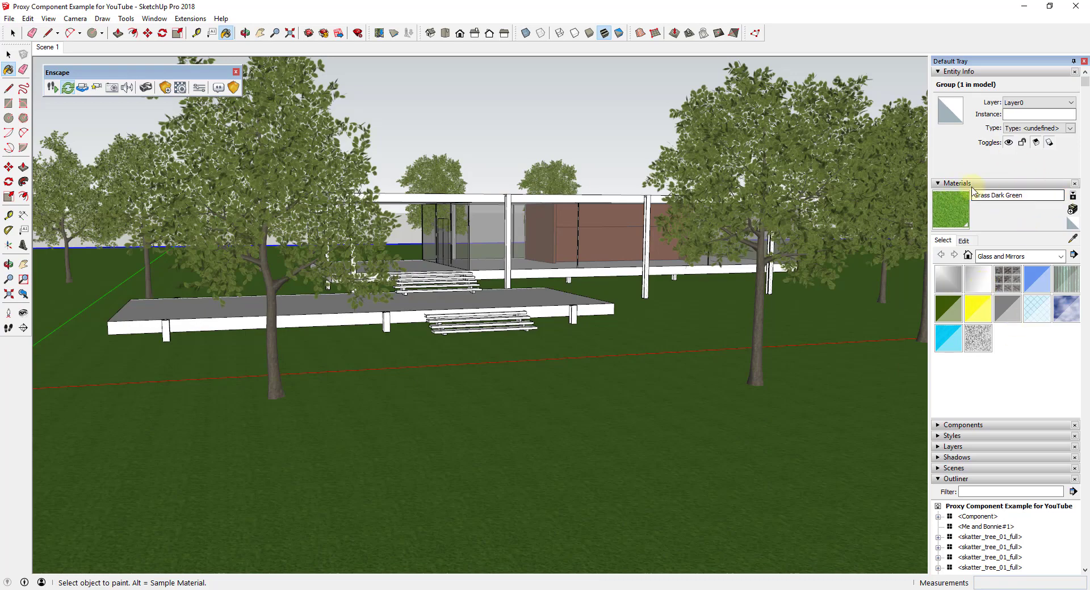
- Switch to the Enscape render and fly down to ground level to examine the lawn surface up close
{"action": "left_click", "coordinate": [430, 540]}
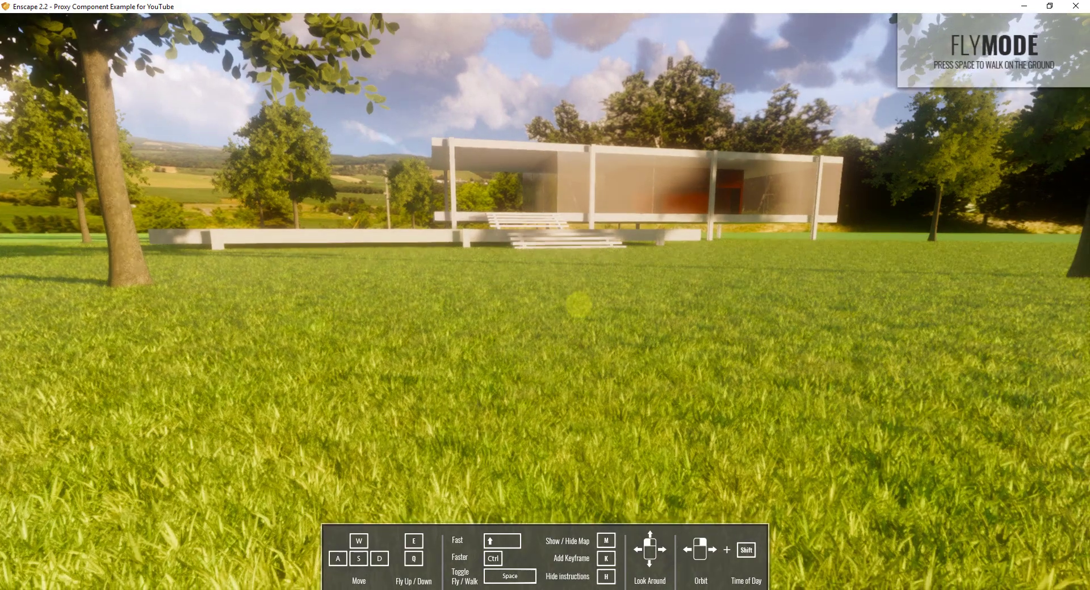
{"action": "left_click_drag", "start_coordinate": [578, 305], "coordinate": [578, 454]}
{"action": "key", "text": "w"}
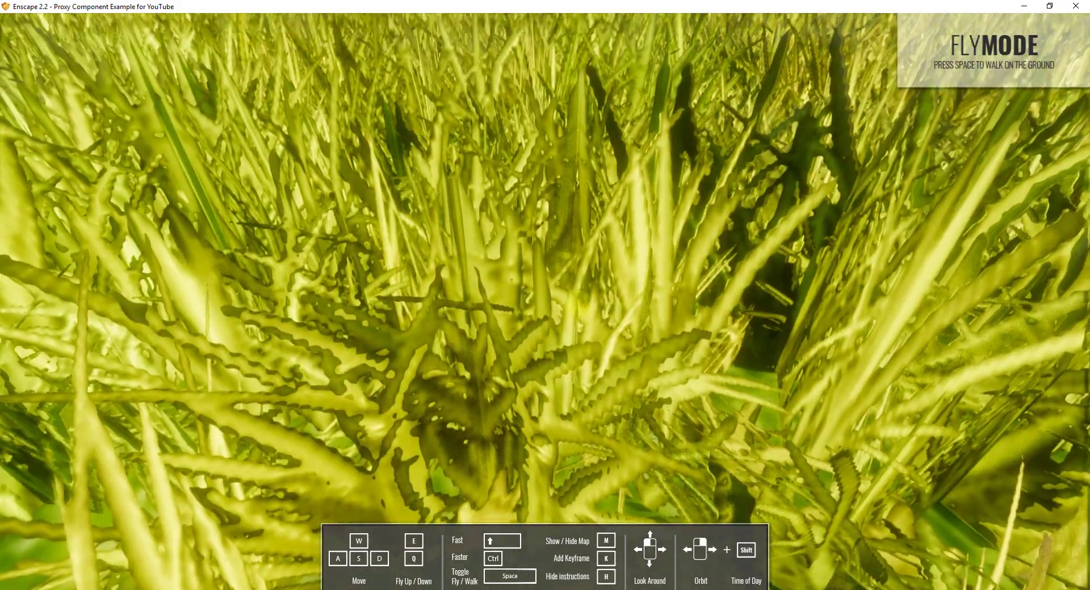
{"action": "key", "text": "e"}
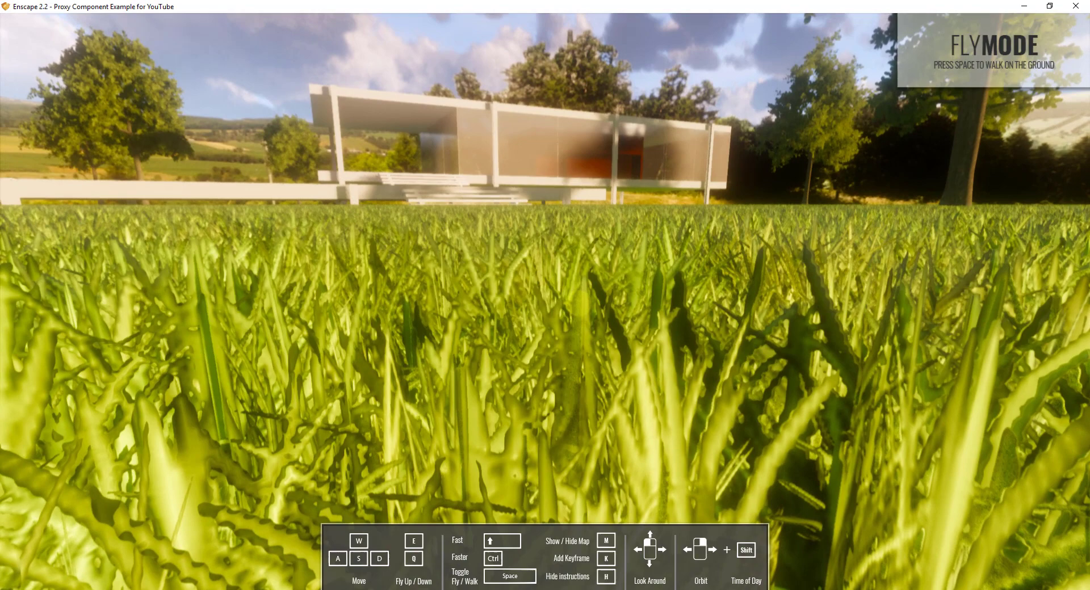
{"action": "left_click_drag", "start_coordinate": [581, 305], "coordinate": [578, 212]}
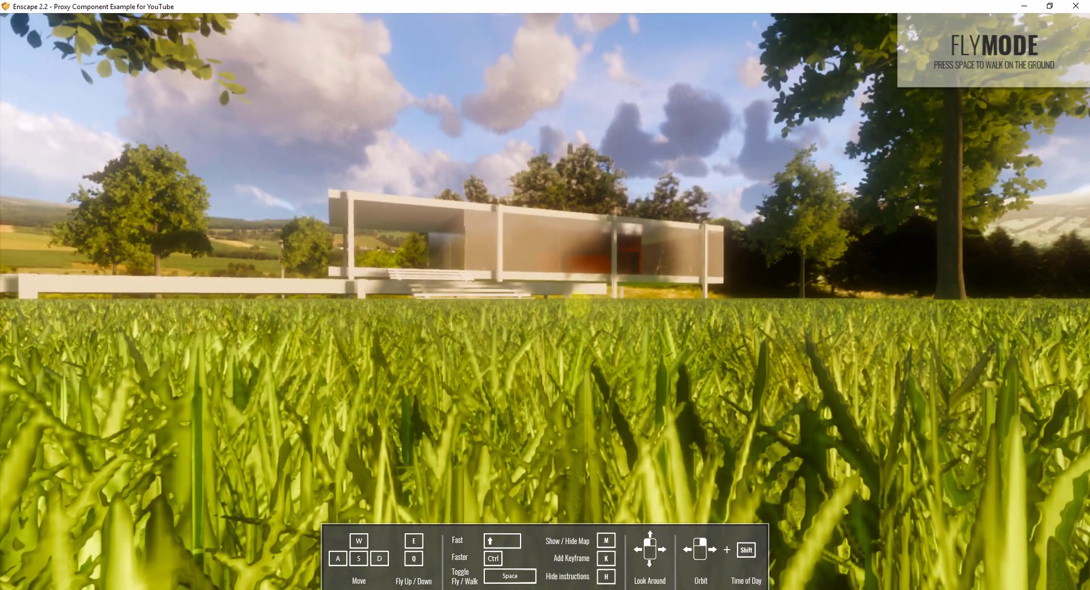
{"action": "key", "text": "e"}
- Look around the wider lawn and back at the house to examine the ground from several angles in Enscape
{"action": "left_click_drag", "start_coordinate": [578, 305], "coordinate": [629, 303]}
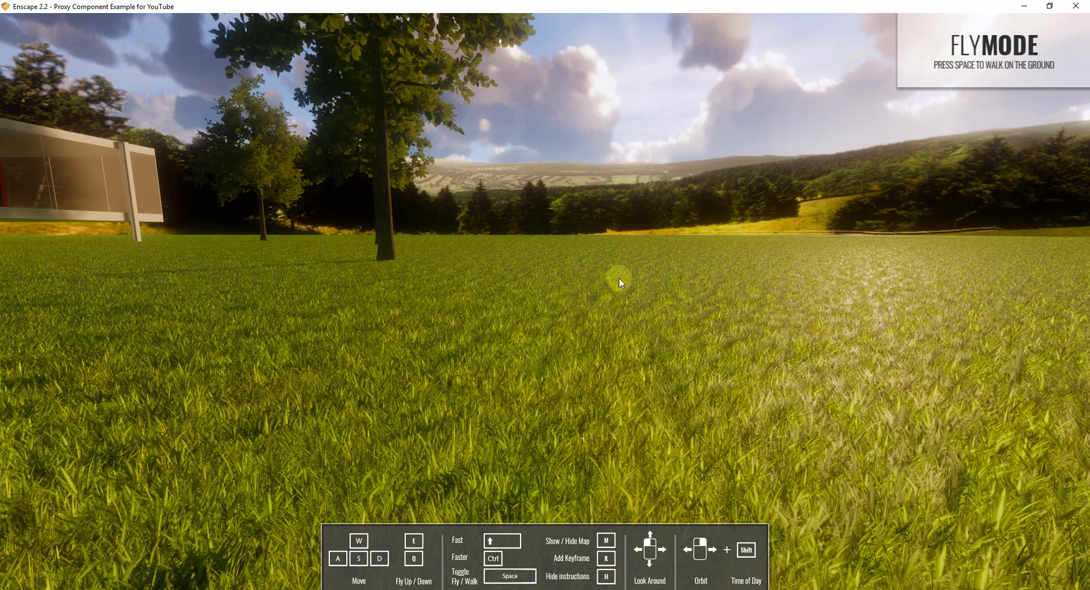
{"action": "left_click_drag", "start_coordinate": [667, 291], "coordinate": [709, 287]}
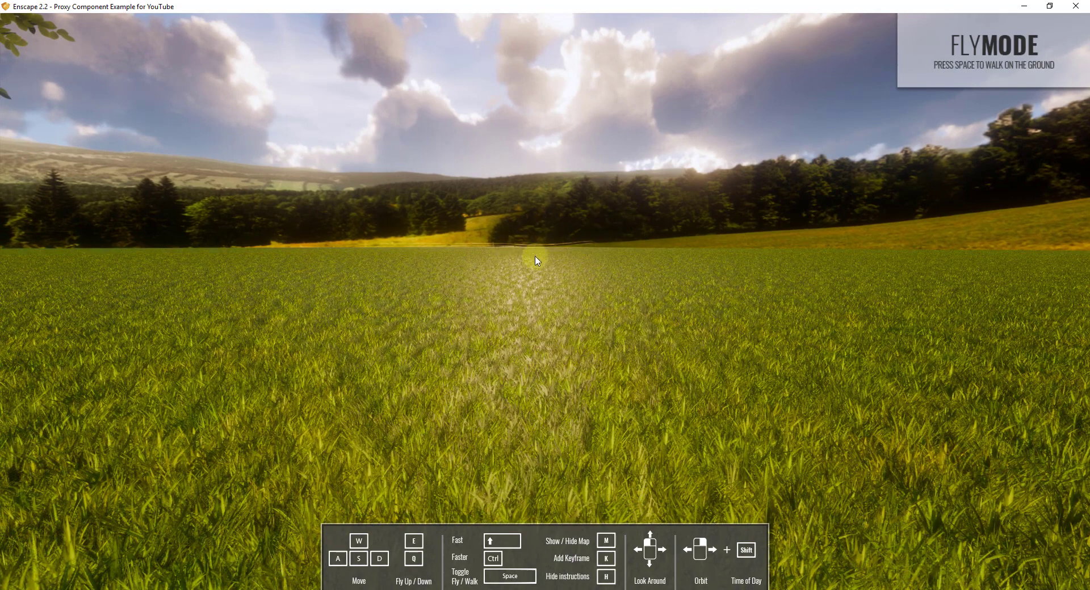
{"action": "left_click_drag", "start_coordinate": [578, 261], "coordinate": [556, 262]}
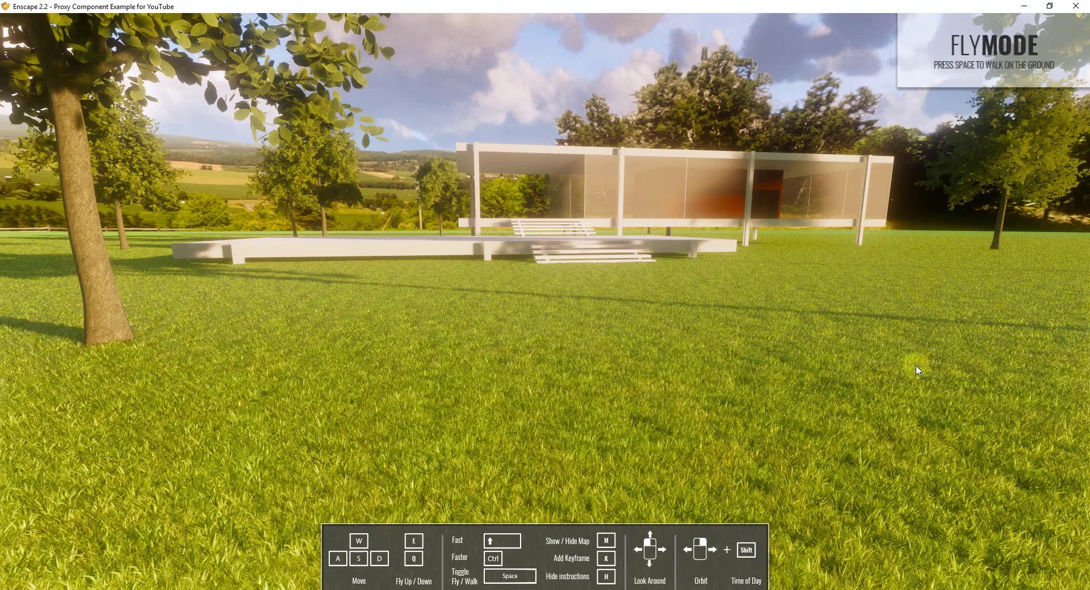
{"action": "left_click_drag", "start_coordinate": [918, 369], "coordinate": [877, 353]}
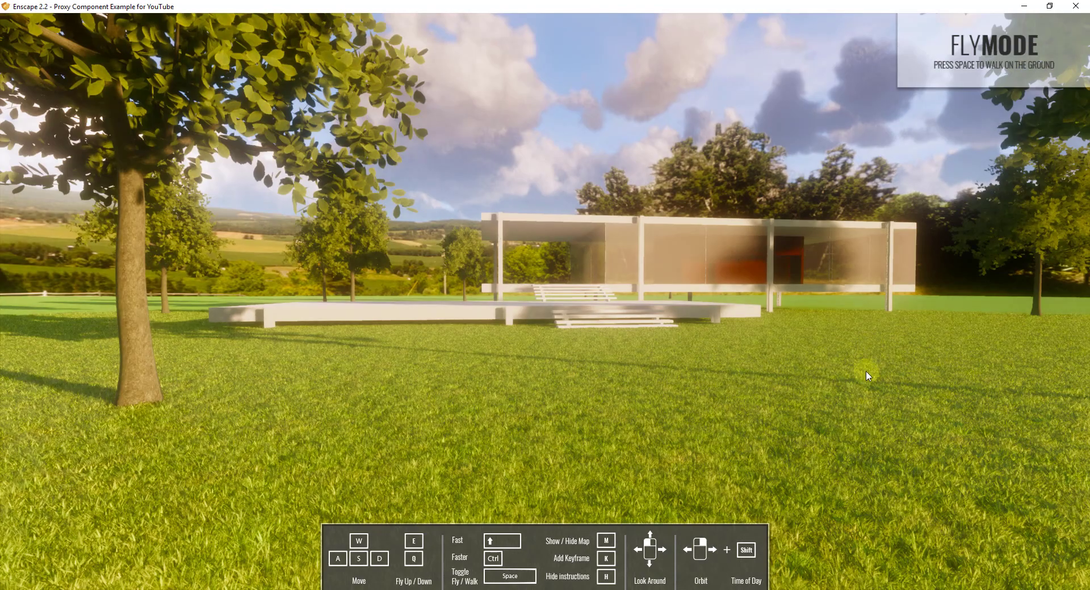
{"action": "left_click_drag", "start_coordinate": [702, 379], "coordinate": [720, 415]}
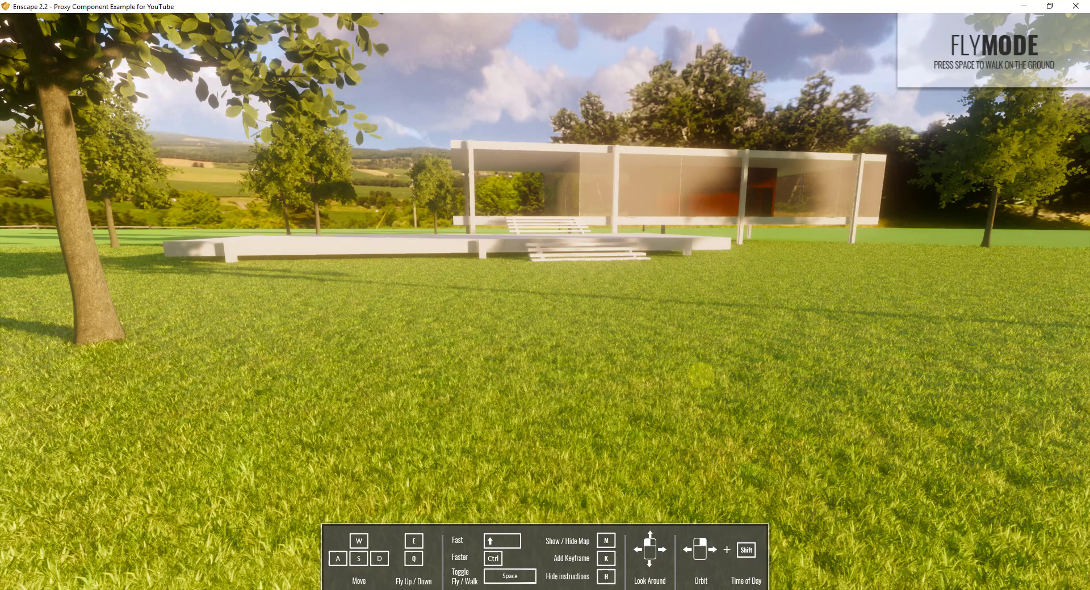
{"action": "left_click_drag", "start_coordinate": [701, 375], "coordinate": [773, 370]}
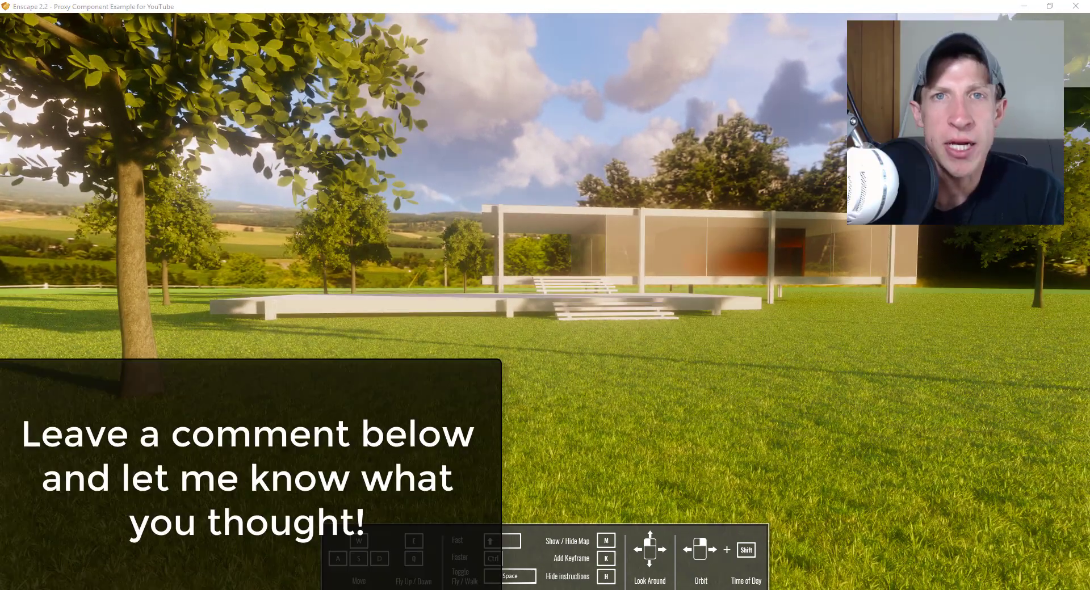